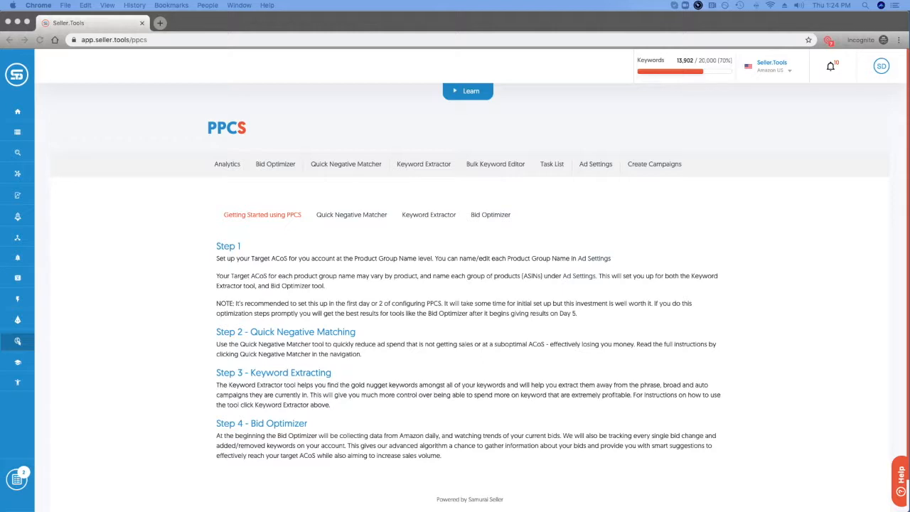
Open the Quick Negative Matcher and check its settings, closing them without changes.
click(346, 165)
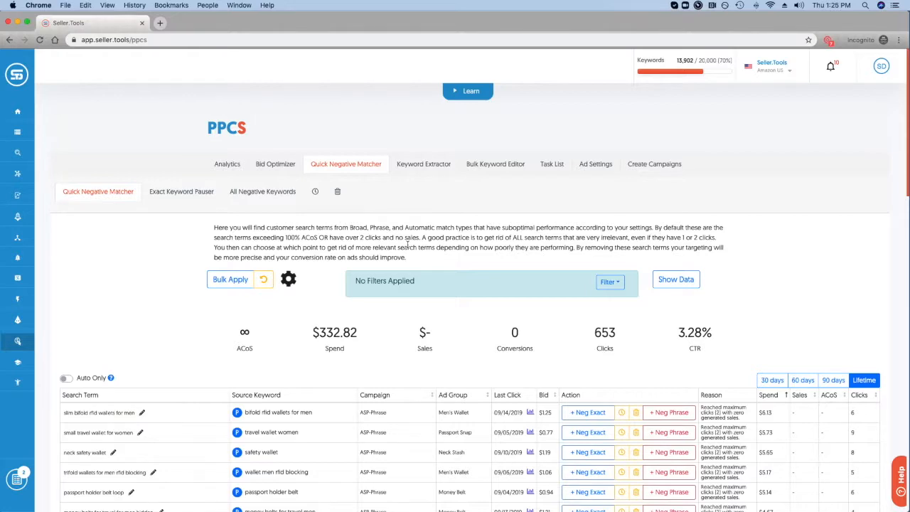
click(288, 279)
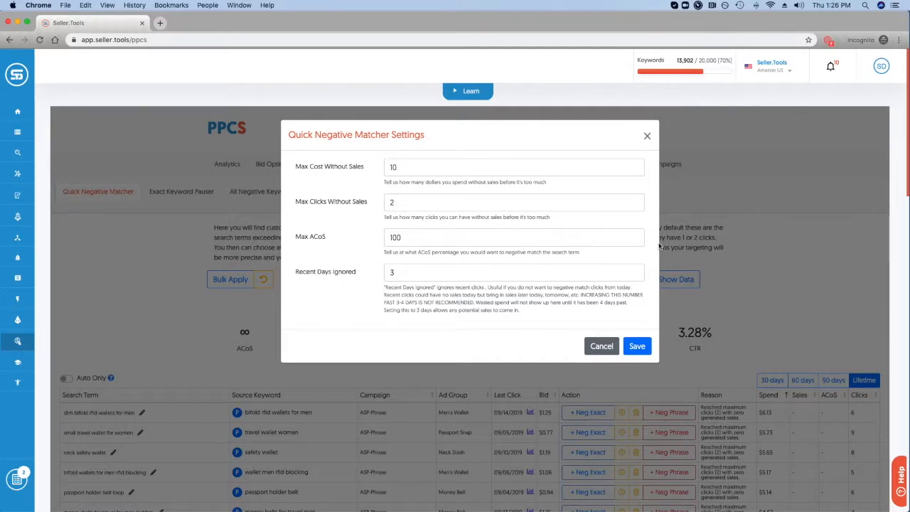
click(646, 136)
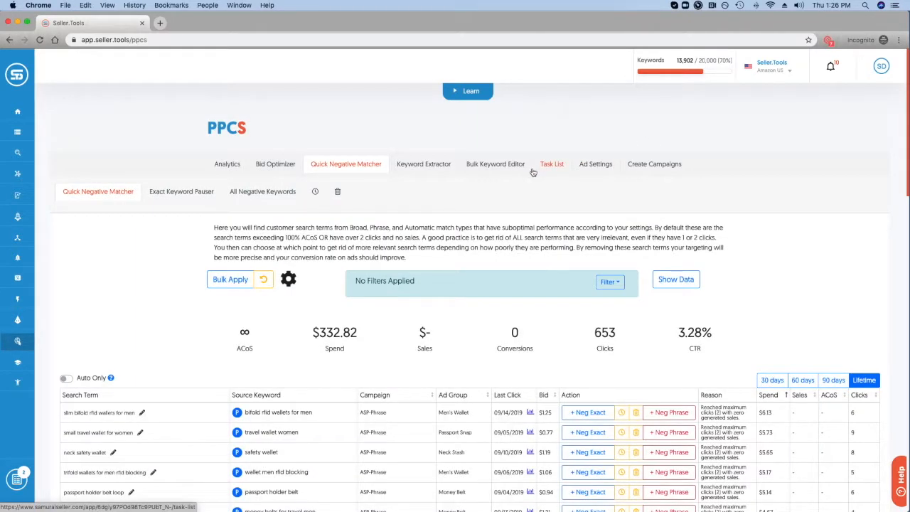
Review the flagged search terms and their match actions, and show the performance data in place of the reasons.
scroll(506, 191, down, 1)
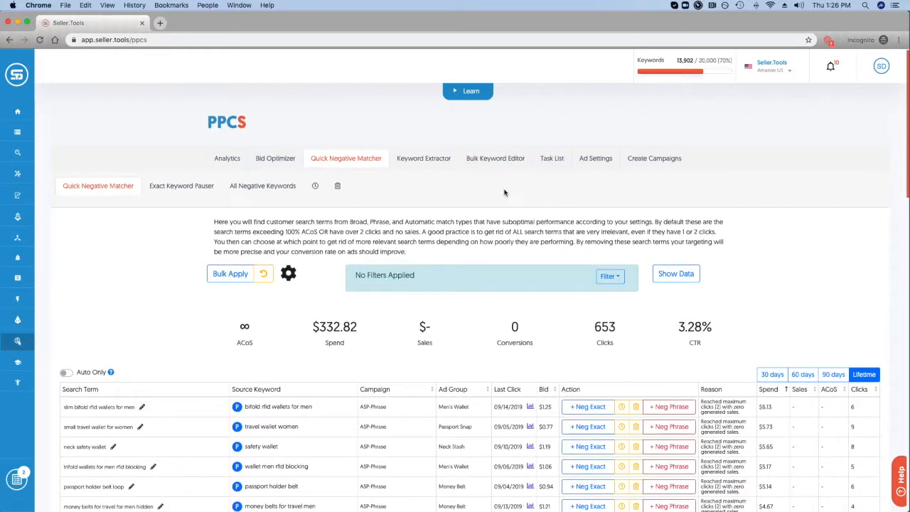
scroll(504, 192, down, 2)
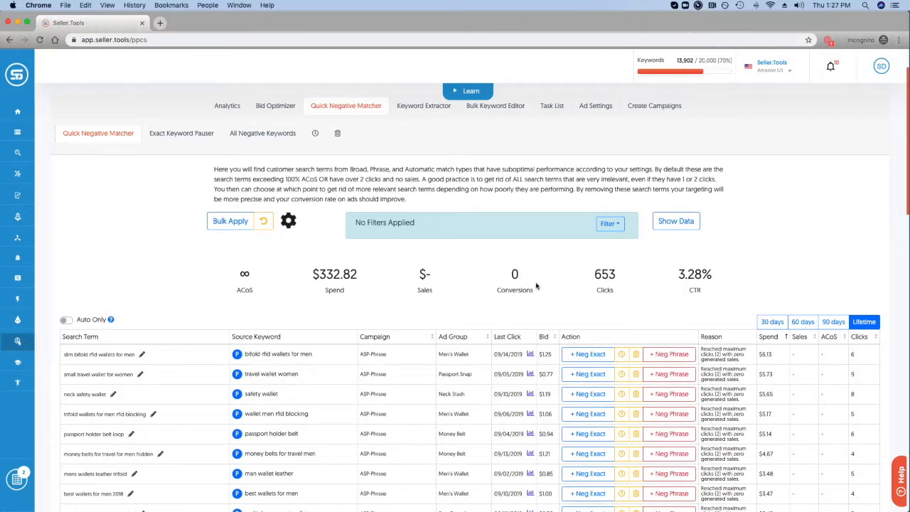
scroll(529, 285, down, 1)
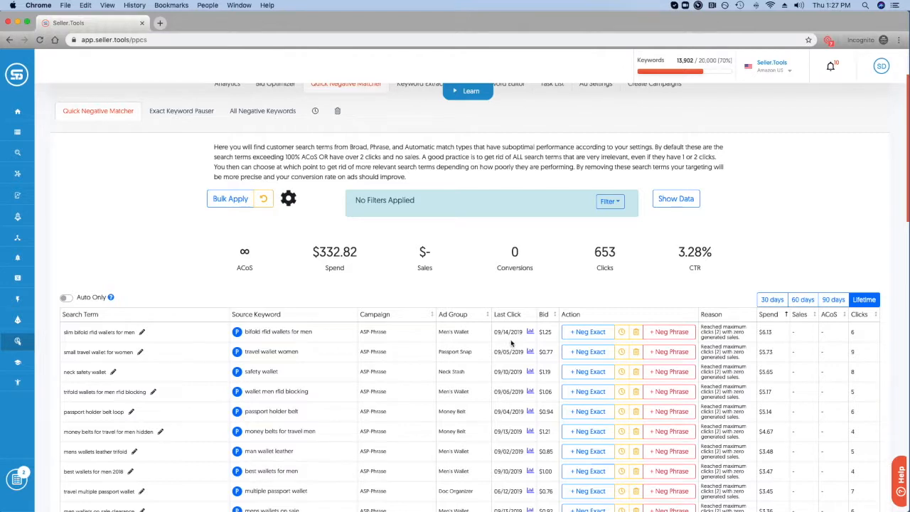
mouse_move(531, 334)
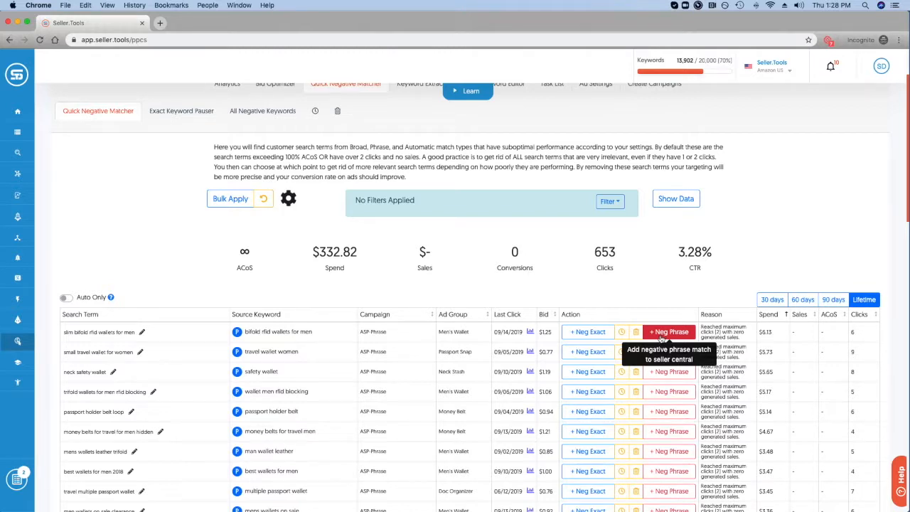
click(676, 330)
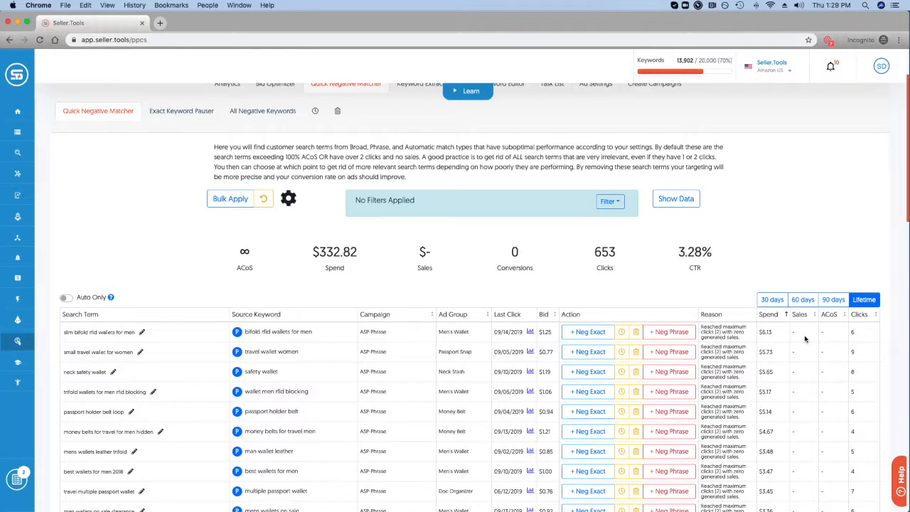
click(672, 206)
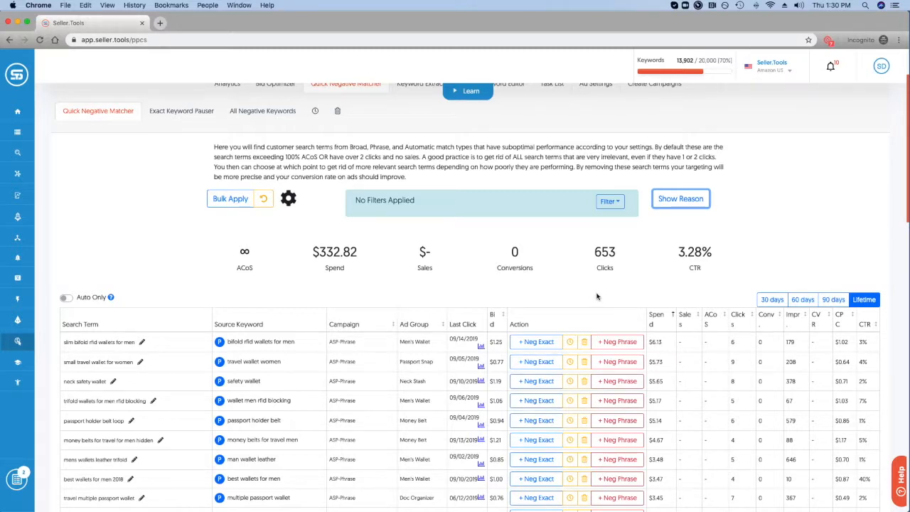
View the search term figures for 60 days and return to the Lifetime range.
click(798, 301)
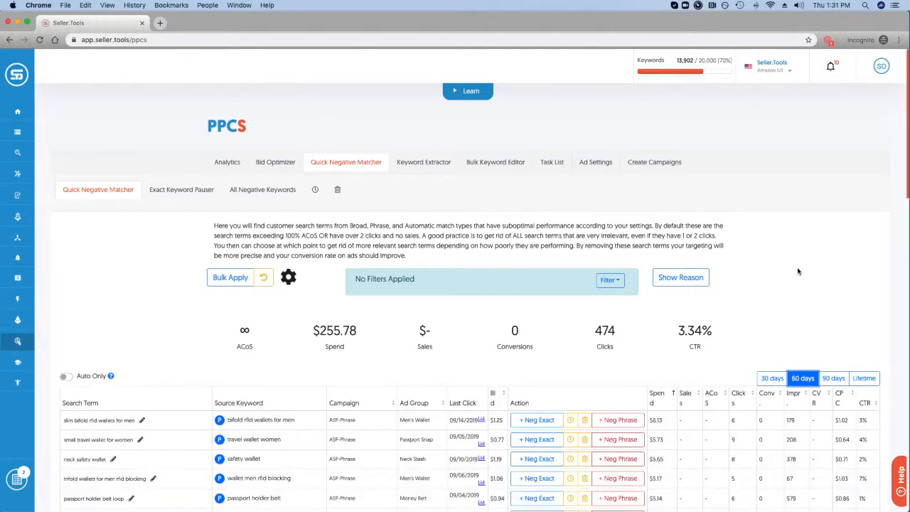
scroll(797, 272, down, 2)
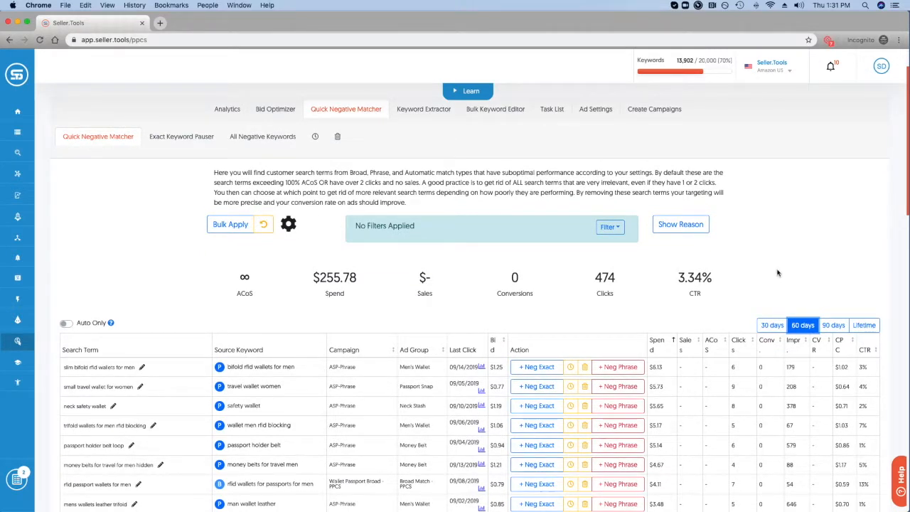
click(866, 324)
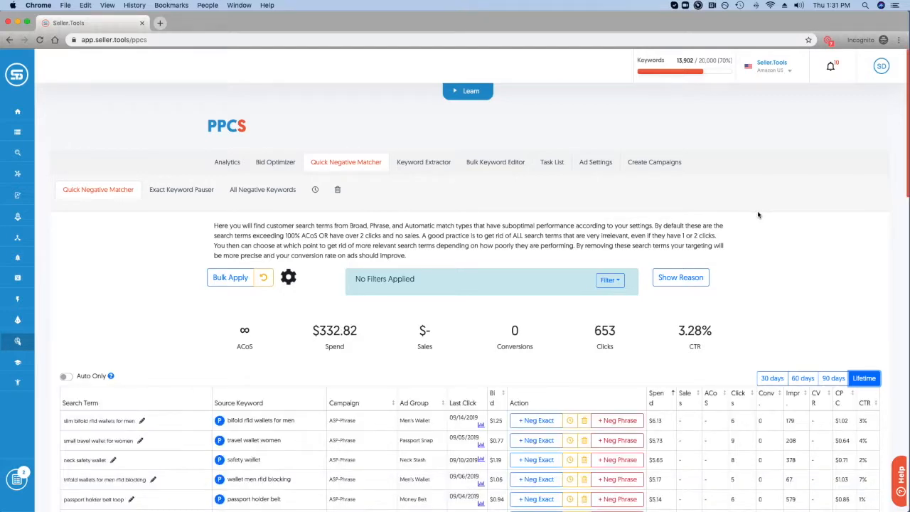
Snooze the search term "slim bifold rfid wallets for men" and switch the table back to showing reasons.
scroll(758, 215, down, 2)
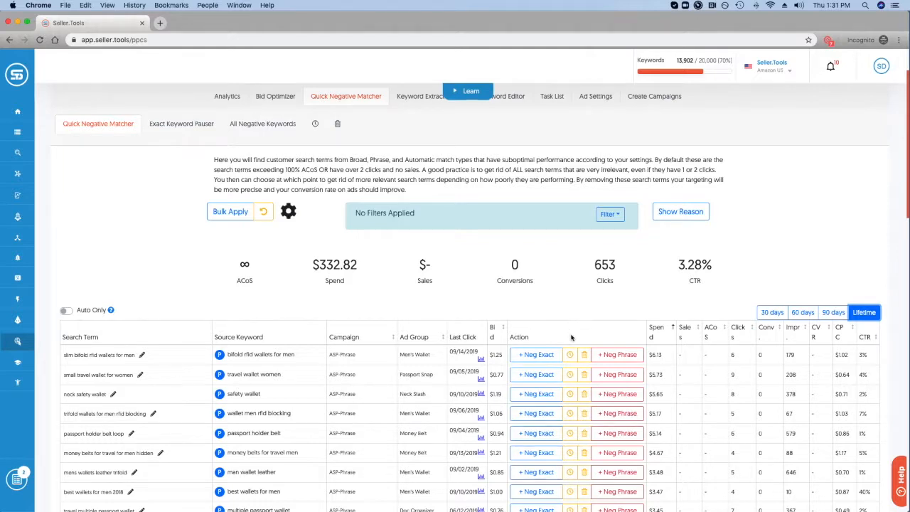
click(570, 356)
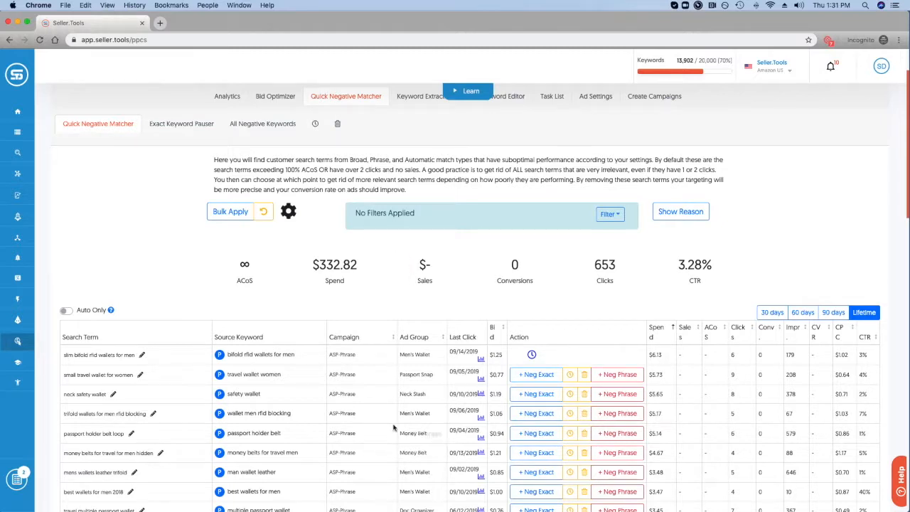
click(694, 212)
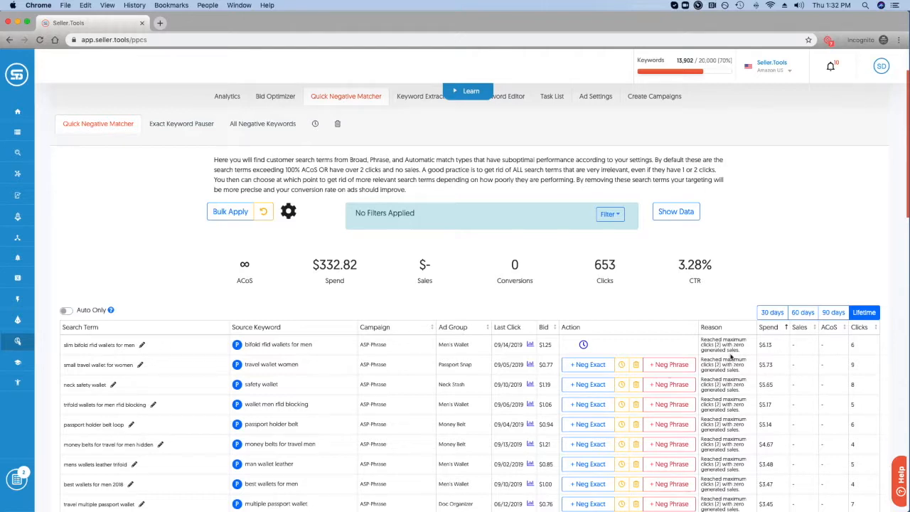
Filter the search terms to campaign names containing "ASP-Phrase".
drag(388, 347, 363, 346)
click(609, 214)
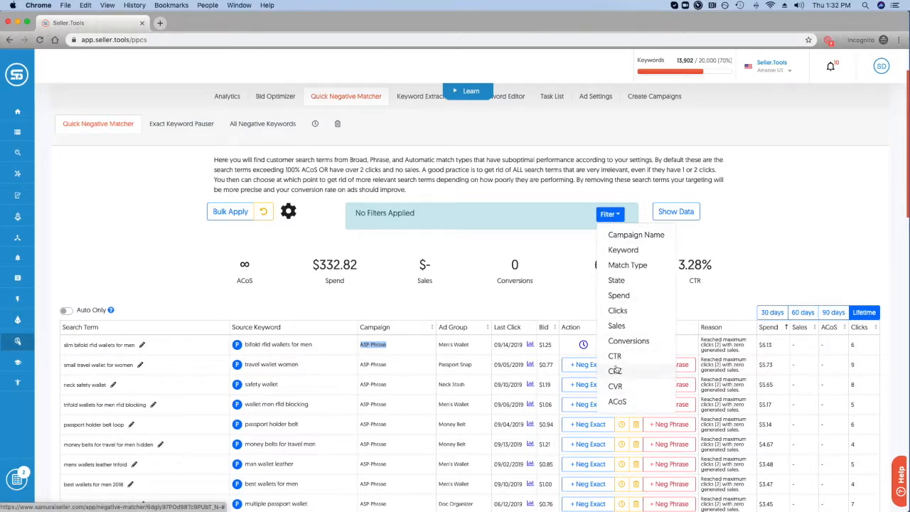
click(622, 236)
click(422, 255)
text(ASP-Phrase)
click(499, 300)
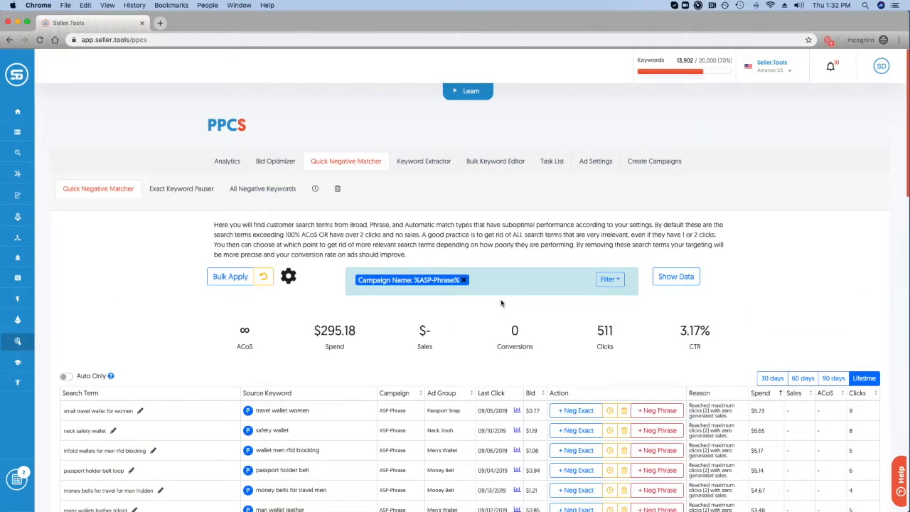
With performance data shown, add "small travel wallet for women" as a negative exact match, undo and re-add it, and show the reasons again.
scroll(776, 286, down, 2)
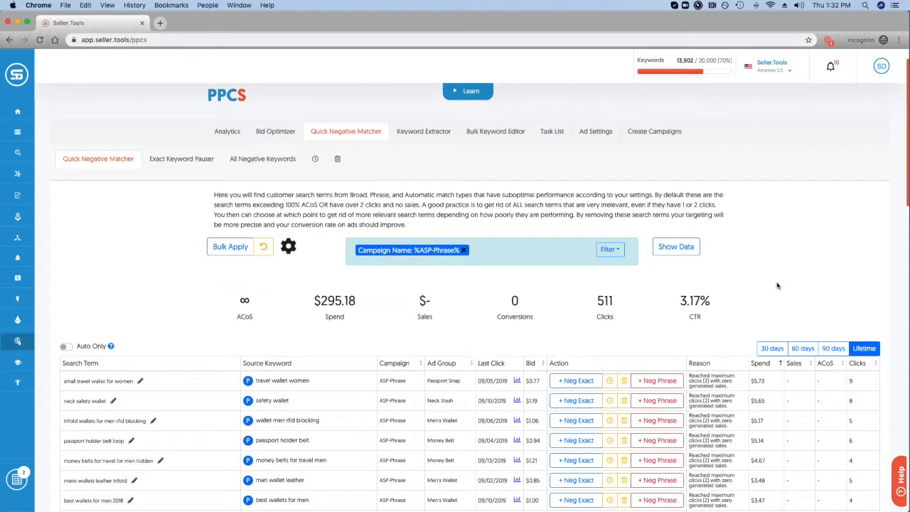
scroll(775, 284, down, 1)
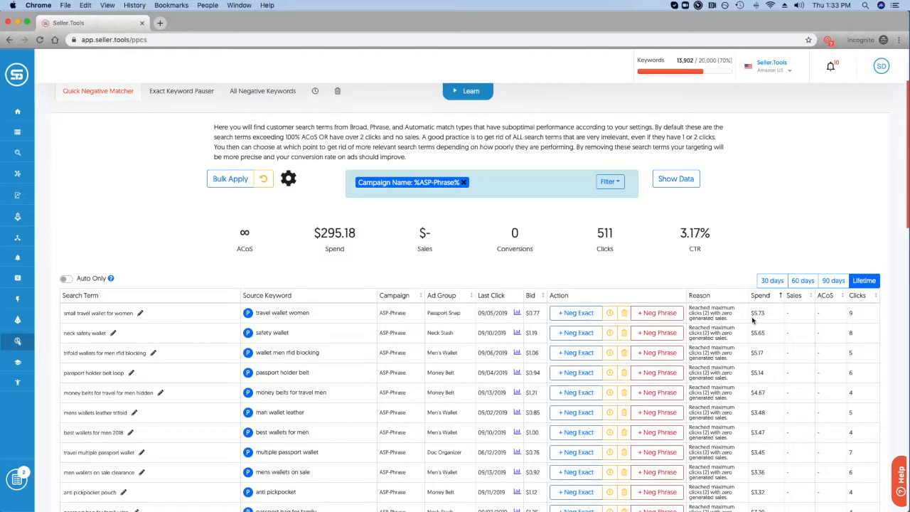
click(675, 183)
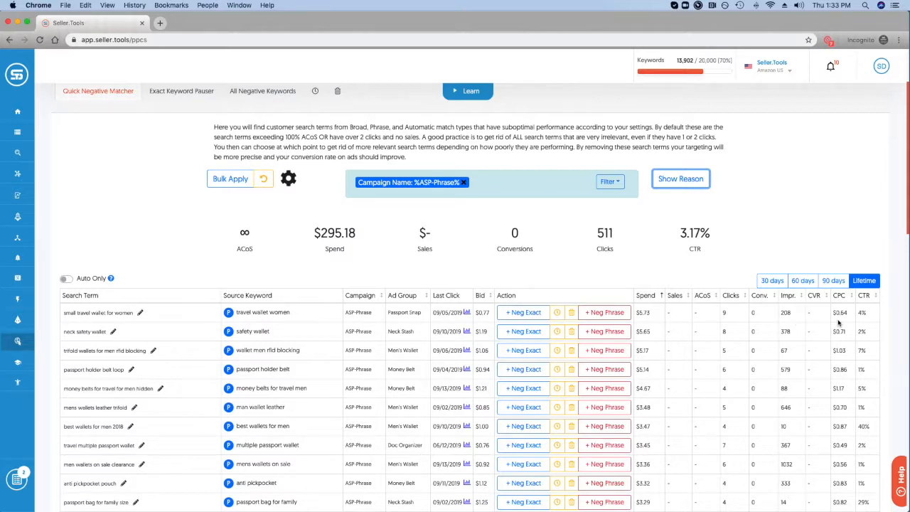
click(542, 312)
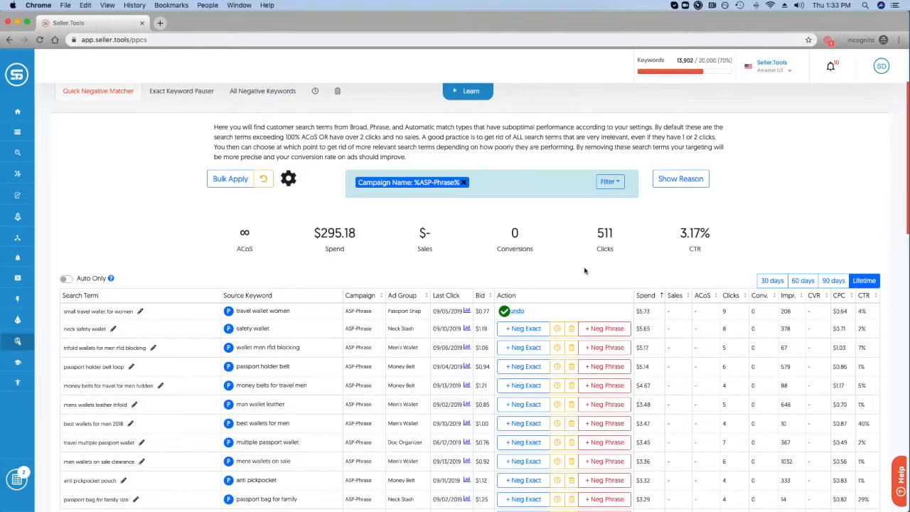
click(521, 313)
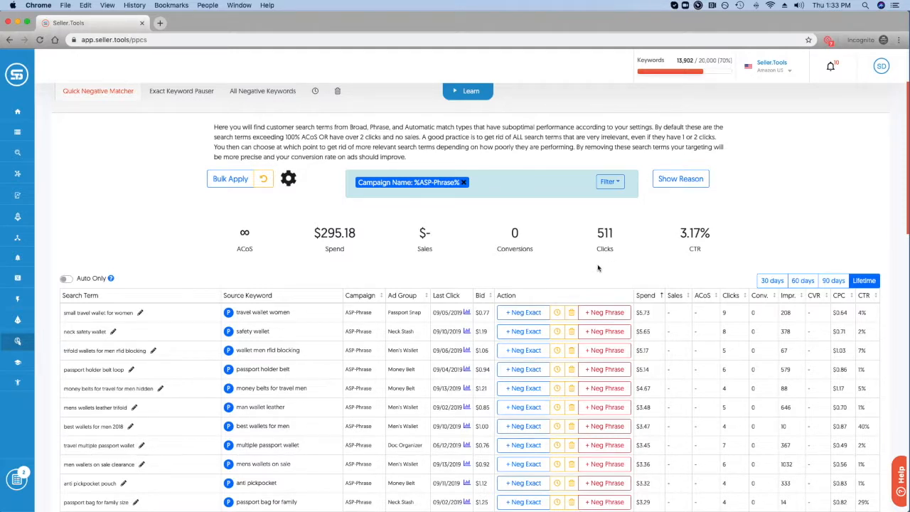
click(528, 314)
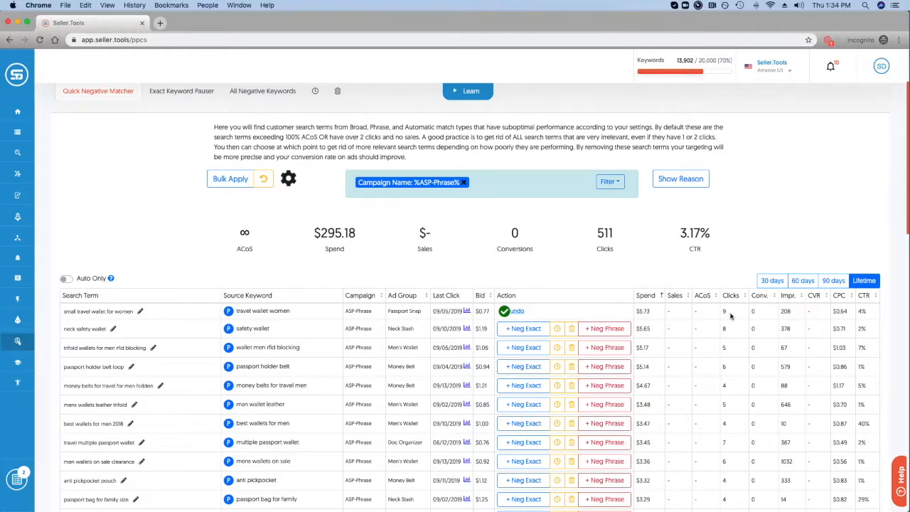
click(686, 184)
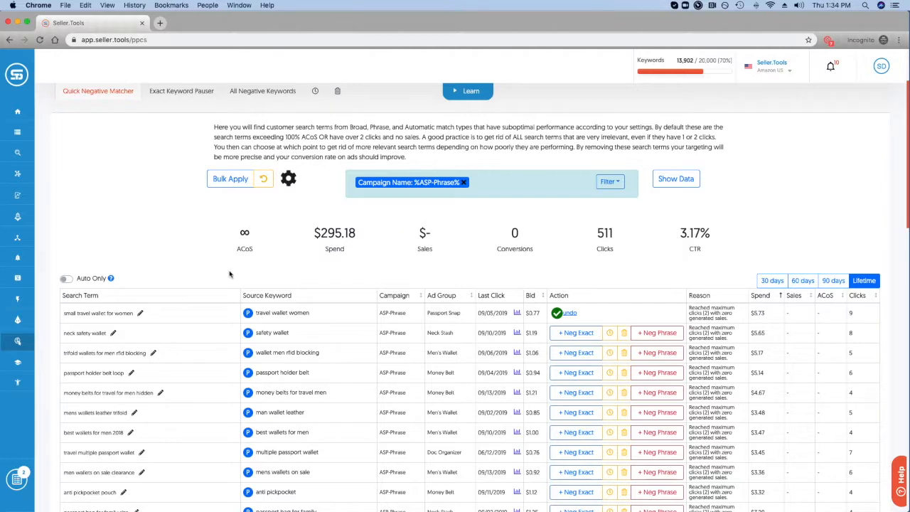
Limit the list to automatic campaigns only and remove the ASP-Phrase campaign name filter.
click(66, 279)
triple_click(512, 186)
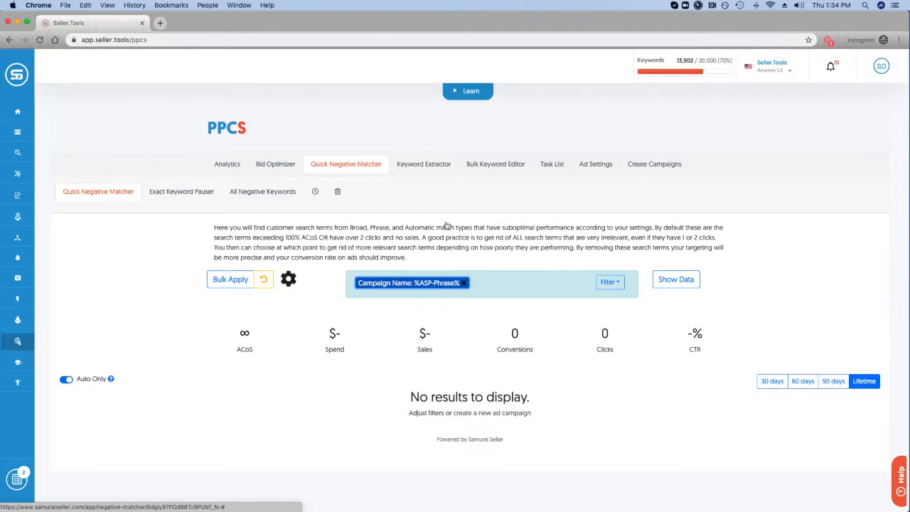
click(463, 282)
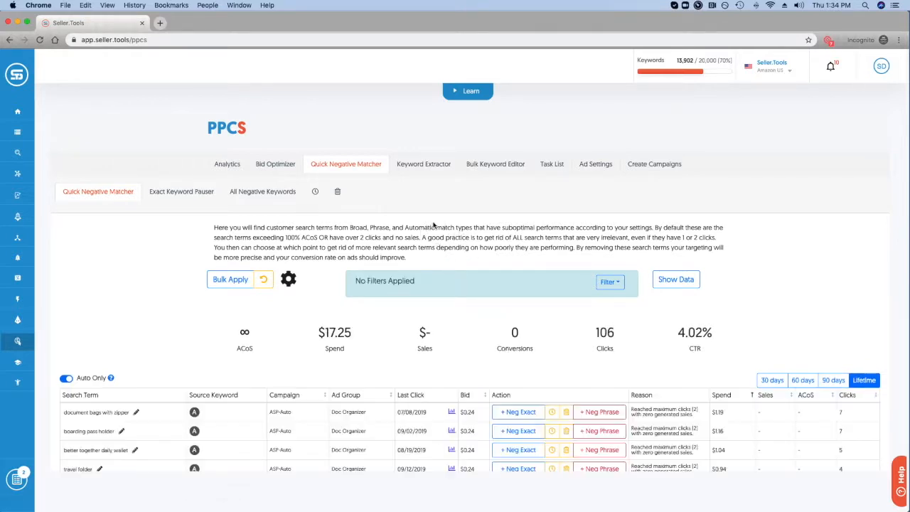
Examine the automatic campaign search terms, viewing their performance data and returning to the reasons.
scroll(437, 226, down, 3)
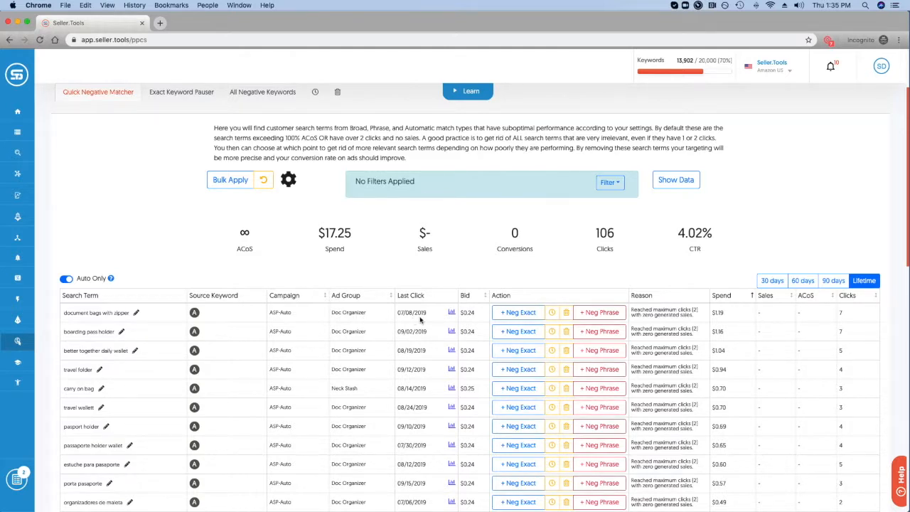
mouse_move(450, 316)
scroll(834, 321, down, 3)
scroll(848, 322, up, 3)
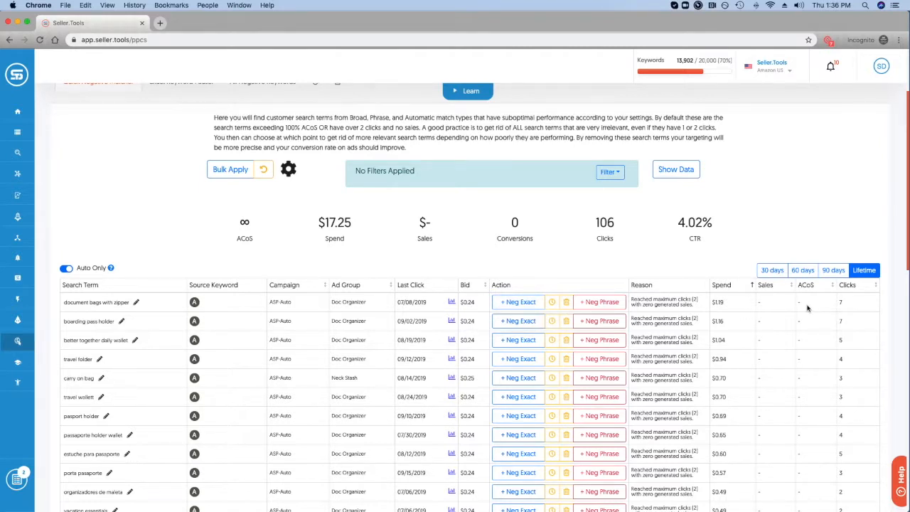
click(675, 170)
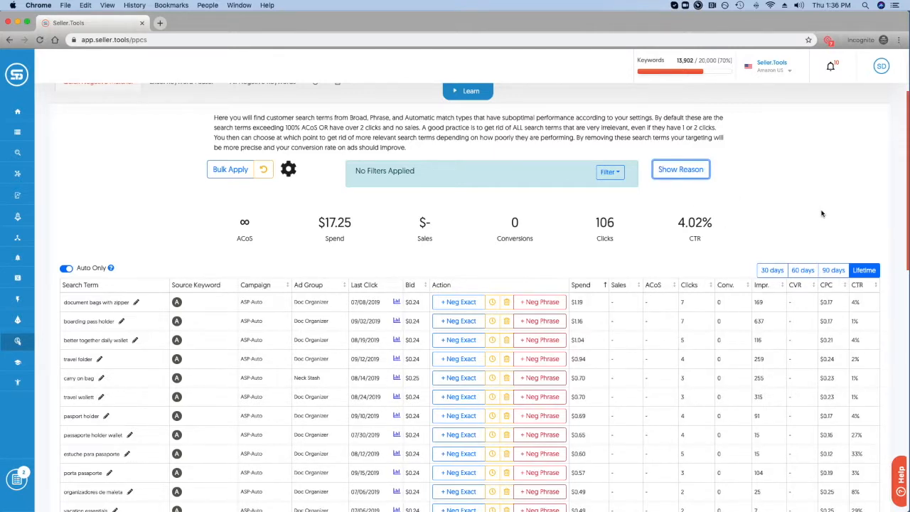
click(690, 175)
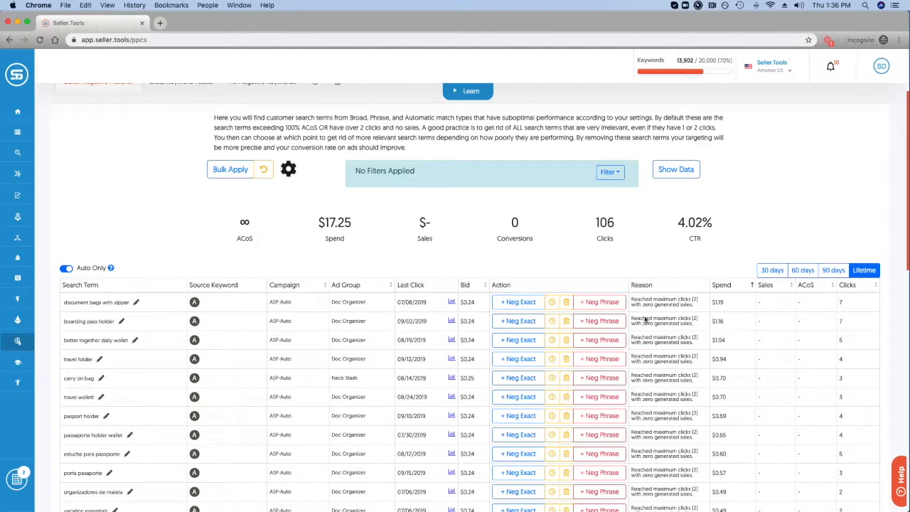
Filter the automatic search terms by the campaign name "ASP-Auto", copied from the first row.
drag(291, 301, 269, 302)
key(super+c)
click(612, 173)
click(635, 193)
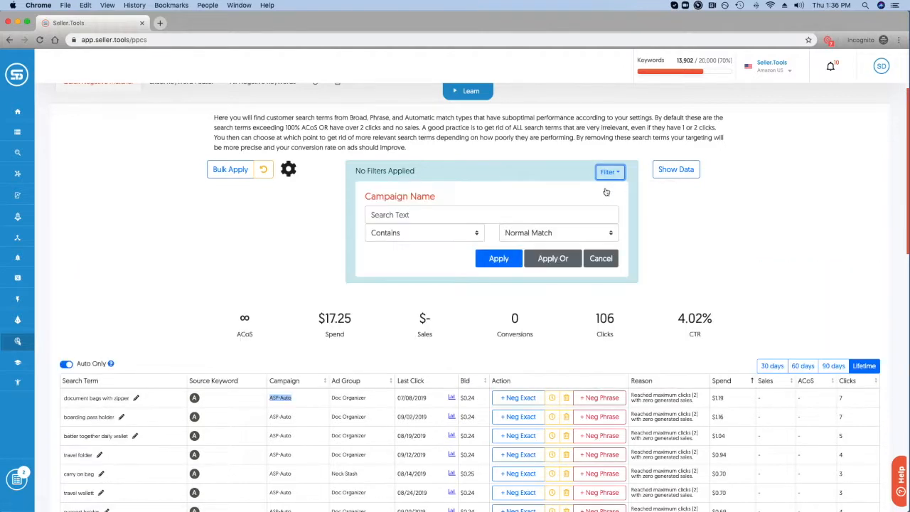
click(387, 214)
key(super+v)
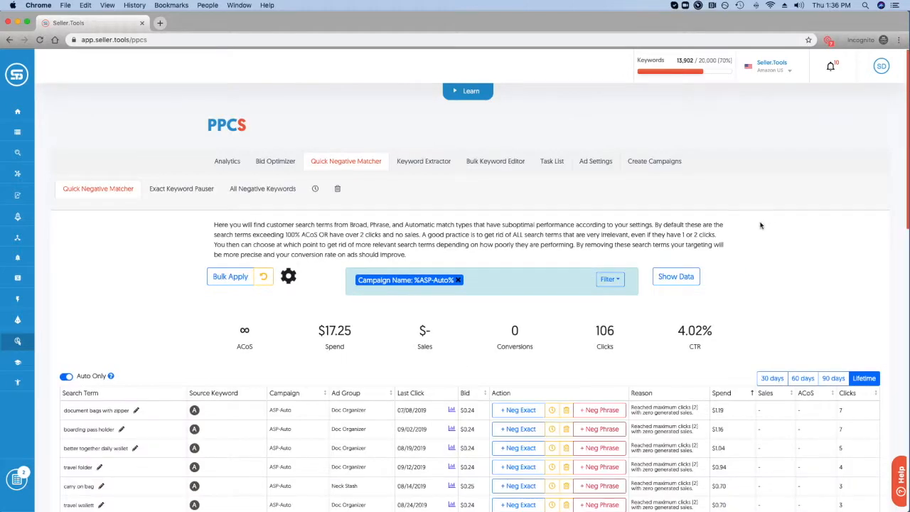
Review the filtered ASP-Auto search terms and the negative exact option for "document bags with zipper".
scroll(763, 231, down, 2)
scroll(766, 236, down, 5)
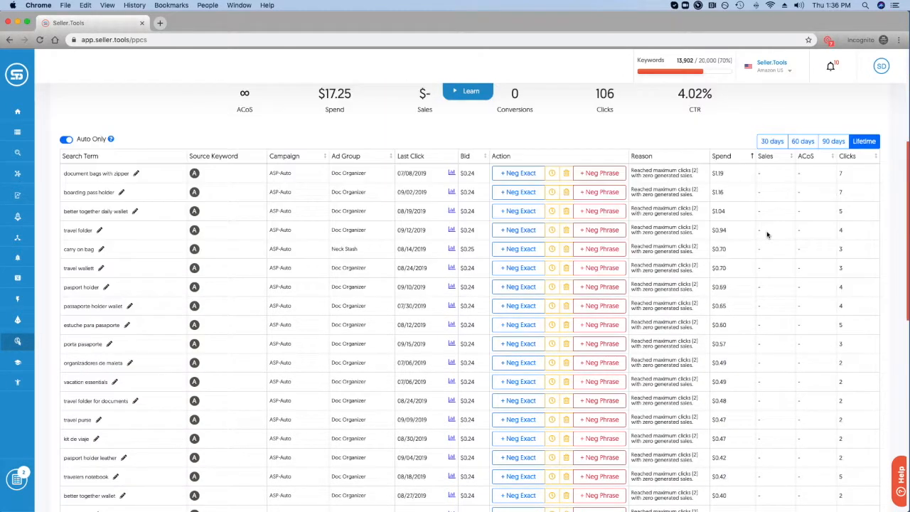
scroll(767, 240, up, 3)
scroll(767, 239, up, 1)
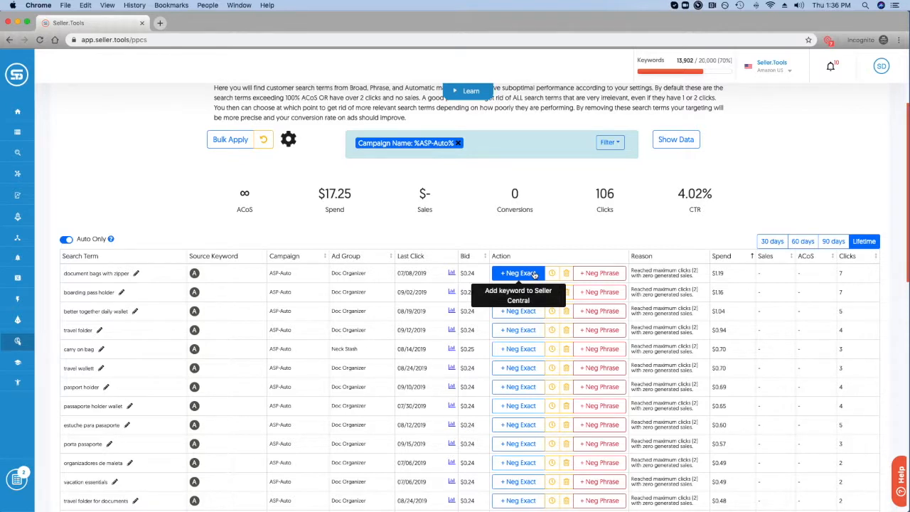
scroll(534, 274, up, 1)
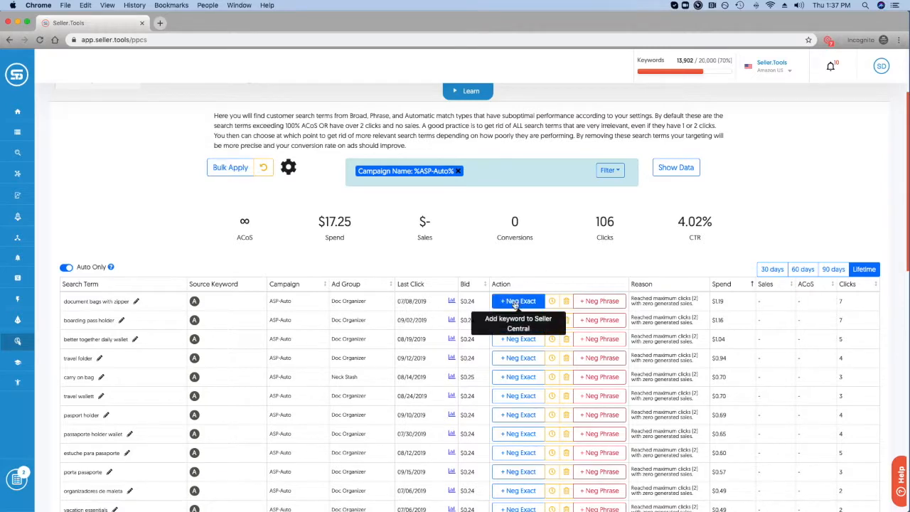
Bulk apply the negative matches to the filtered ASP-Auto search terms, then revert the bulk action.
scroll(530, 284, down, 10)
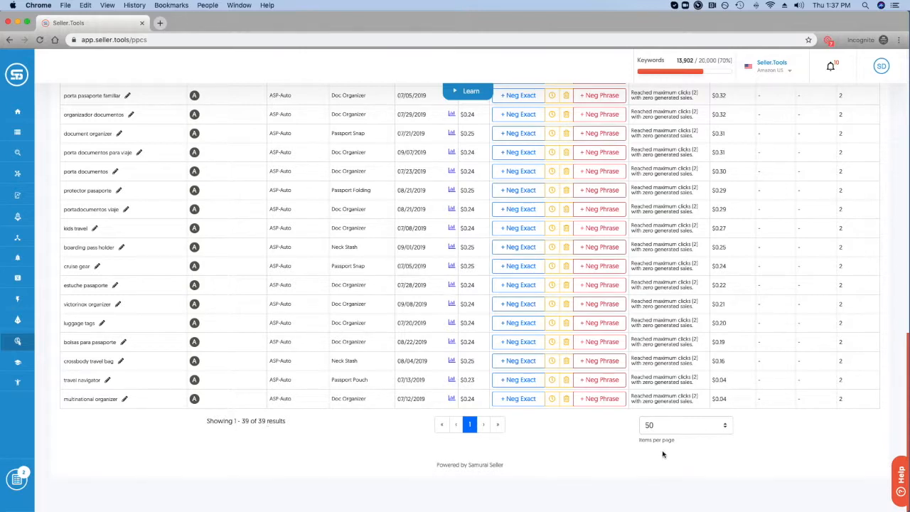
scroll(435, 293, up, 10)
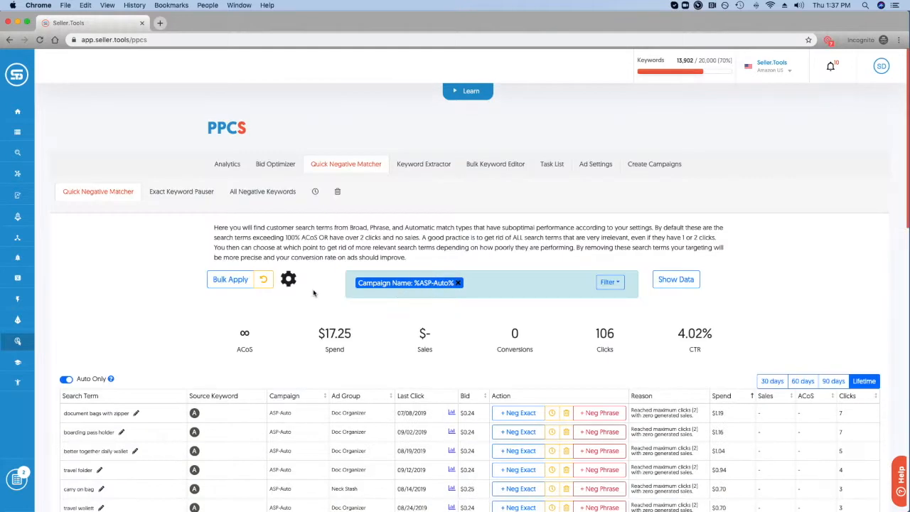
click(235, 287)
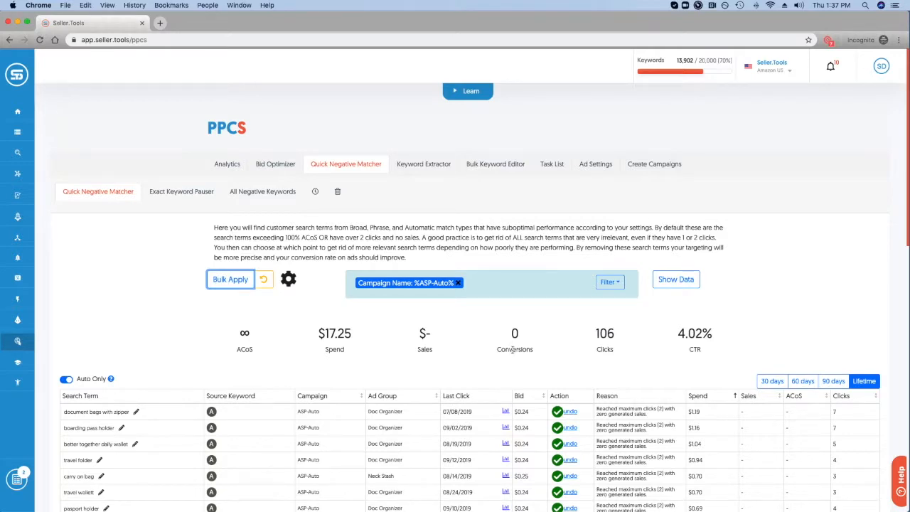
click(260, 285)
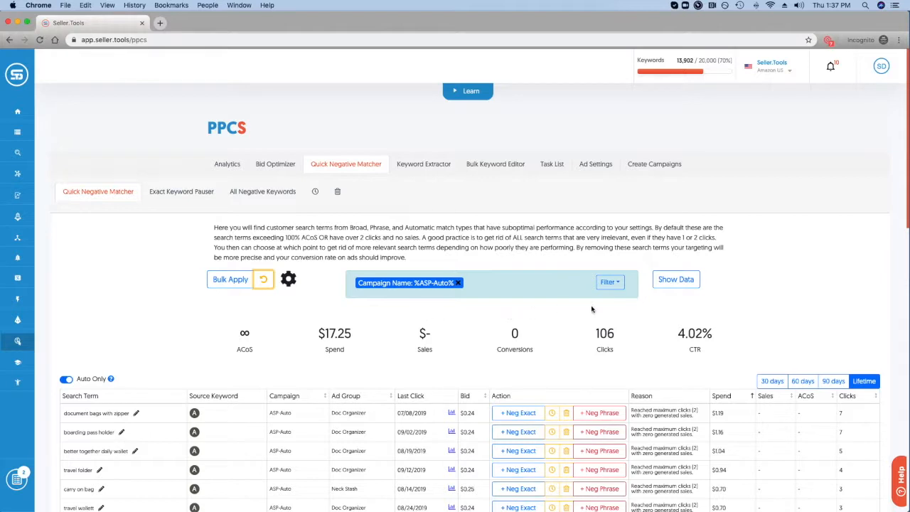
Remove the ASP-Auto campaign name filter and review the Quick Negative Matcher threshold settings.
scroll(731, 294, down, 1)
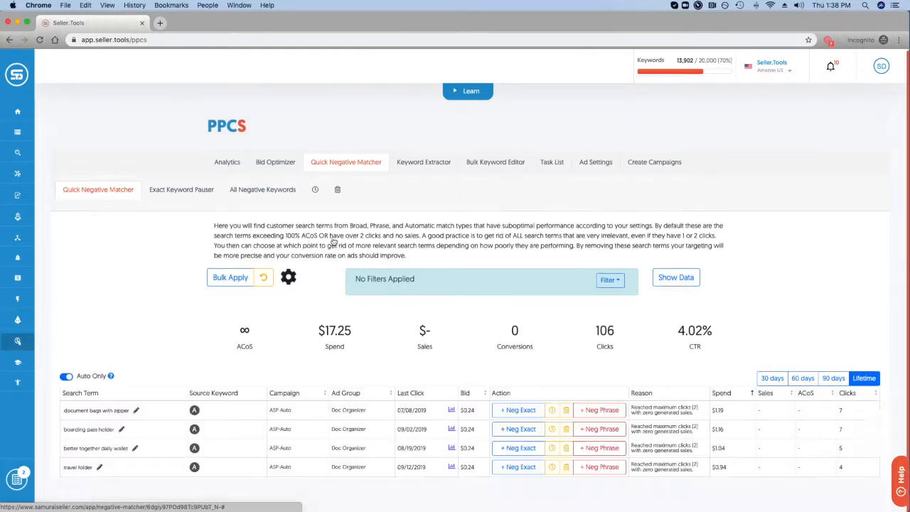
click(288, 277)
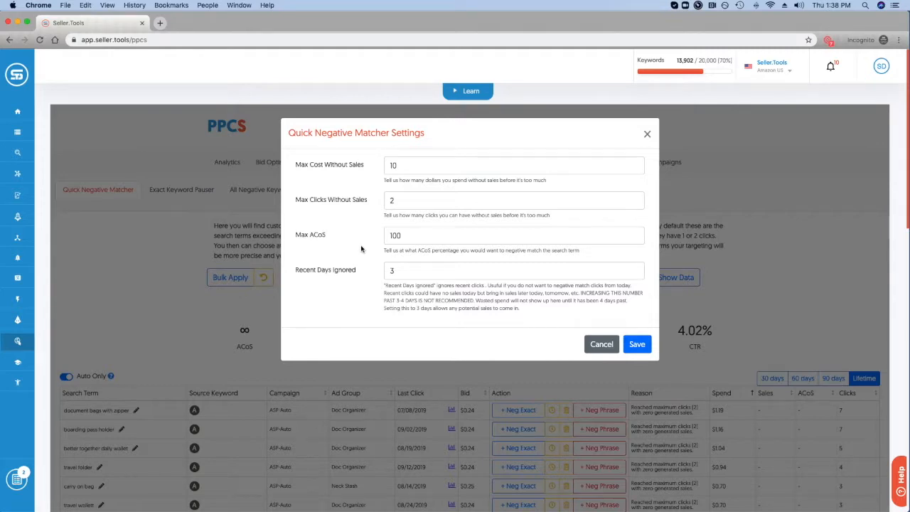
click(647, 134)
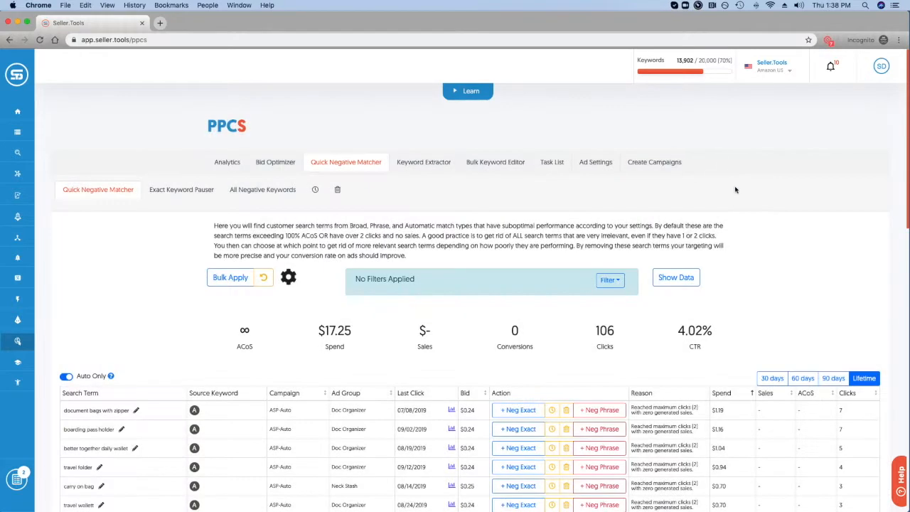
Turn off the automatic-only restriction and show the performance data for search terms from all campaigns.
scroll(736, 190, down, 1)
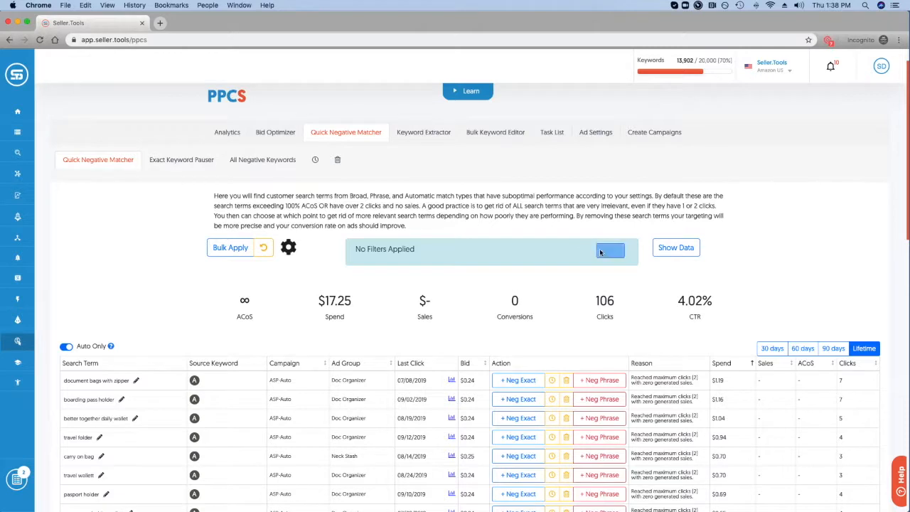
click(66, 346)
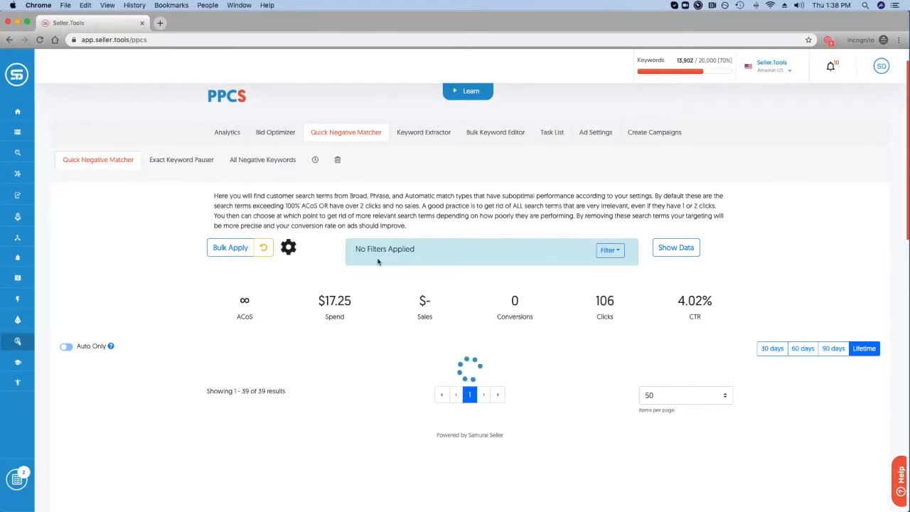
scroll(782, 274, down, 1)
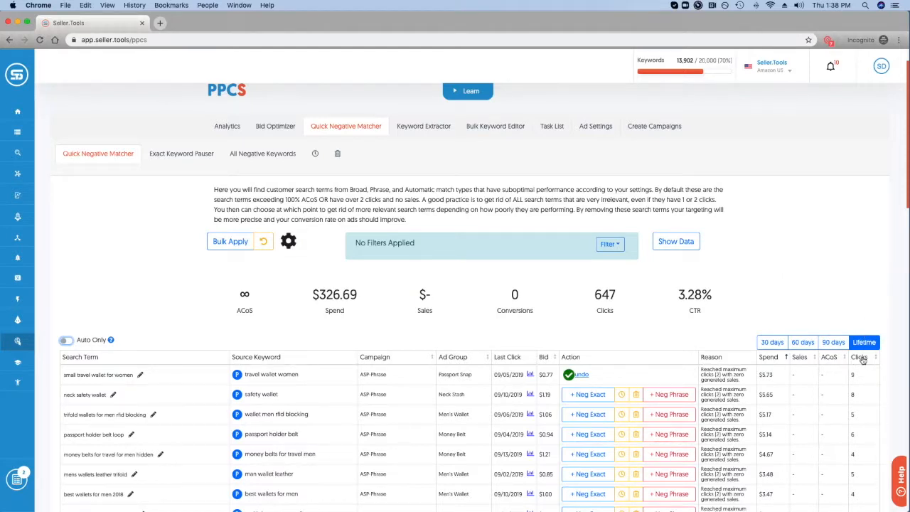
click(690, 242)
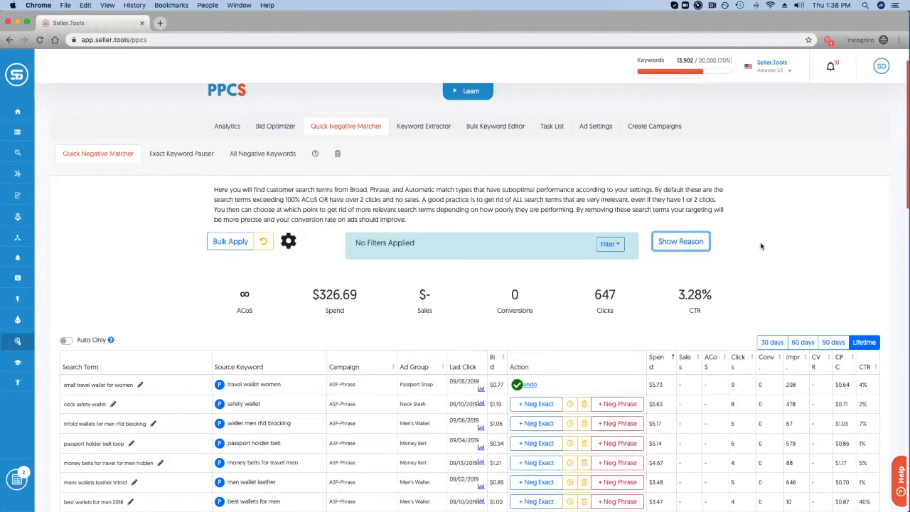
scroll(800, 245, down, 1)
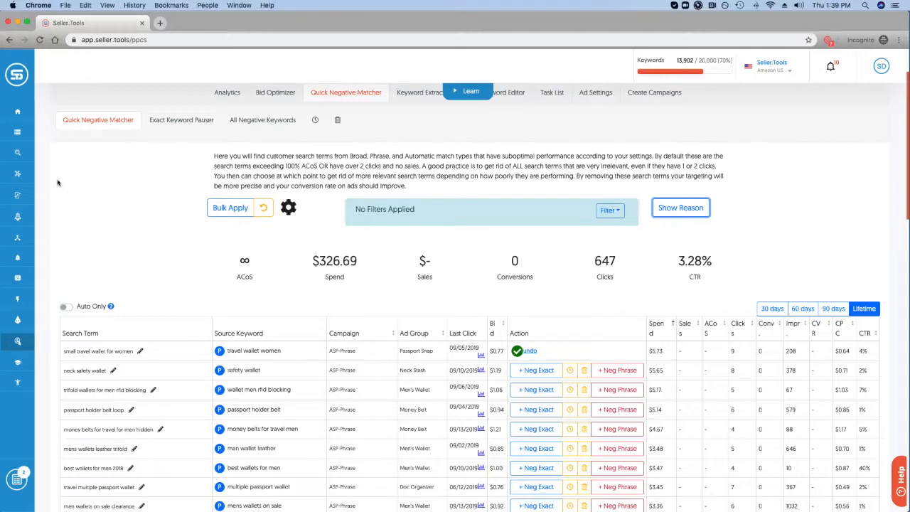
scroll(59, 183, up, 2)
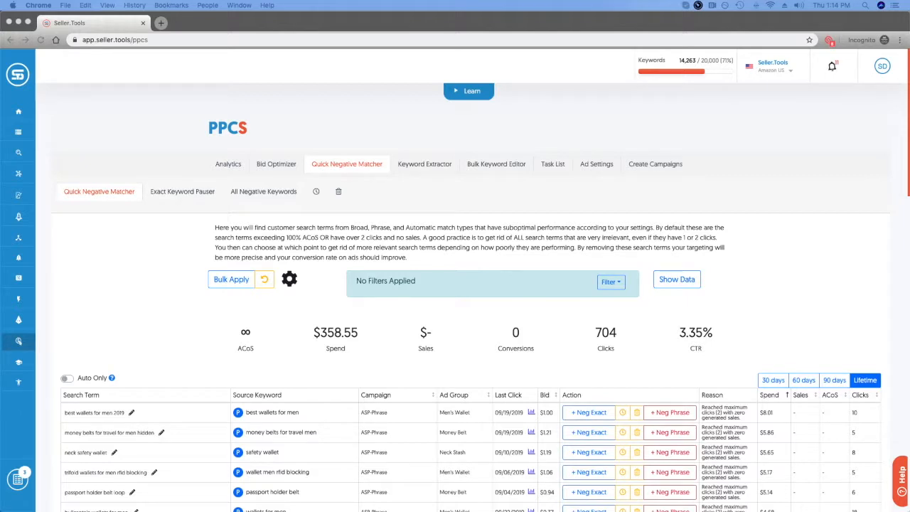
Examine the underperforming keywords in the Exact Keyword Pauser, including their performance data, reasons and available filters.
click(205, 198)
click(198, 197)
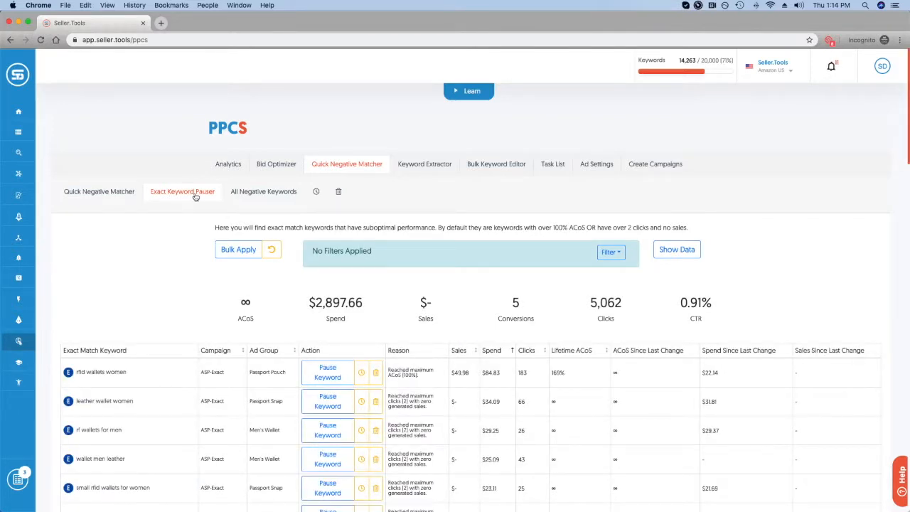
scroll(170, 262, down, 2)
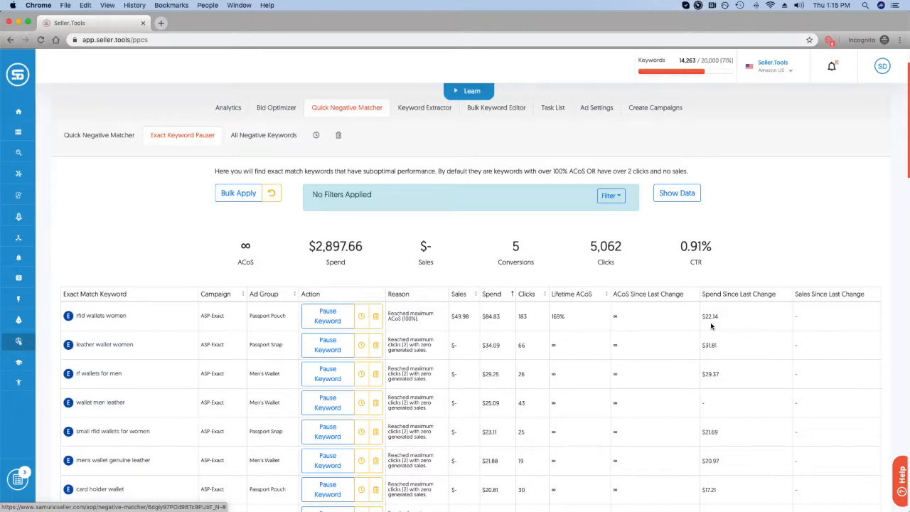
click(682, 203)
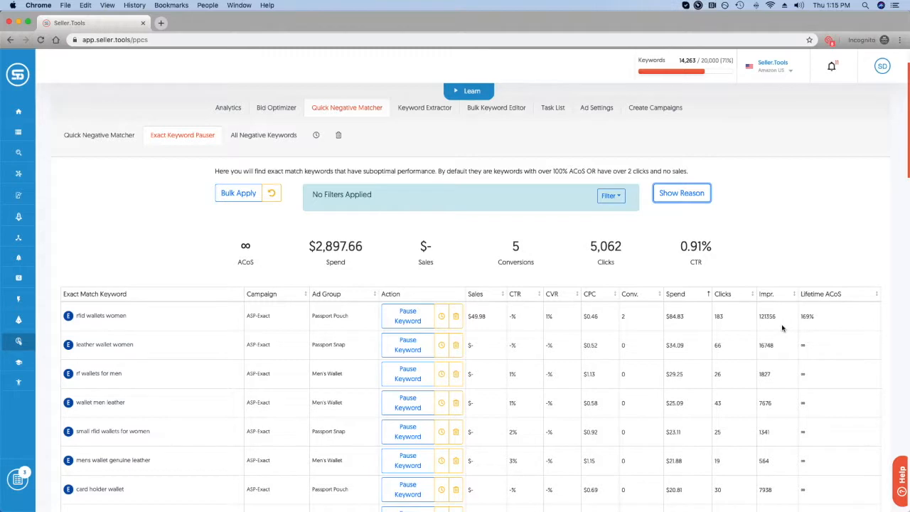
click(680, 201)
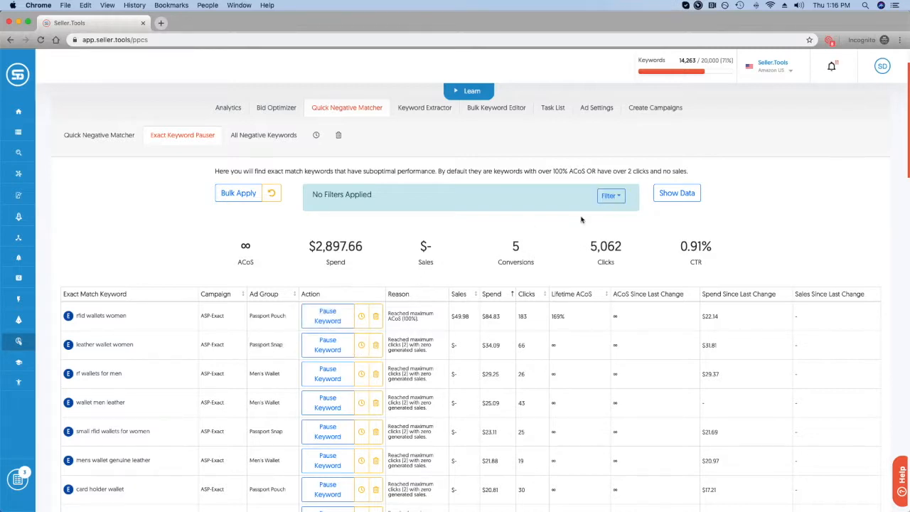
click(609, 196)
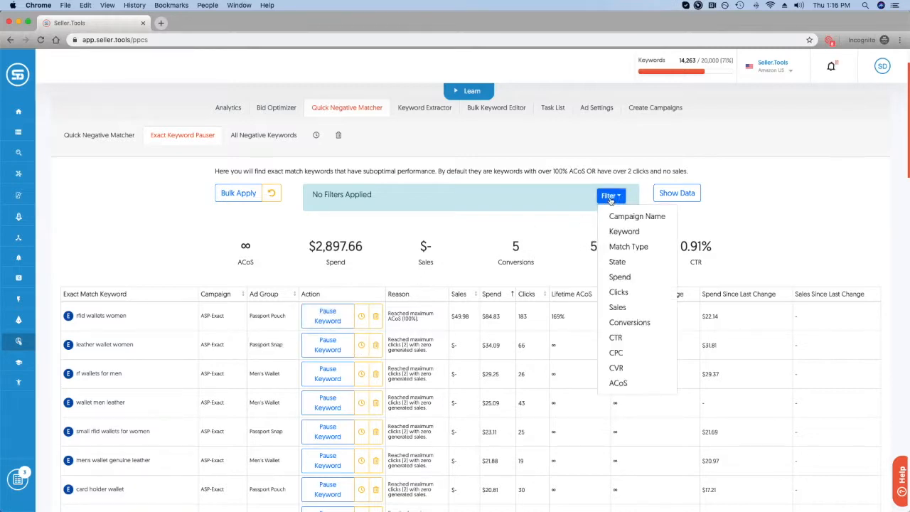
click(529, 226)
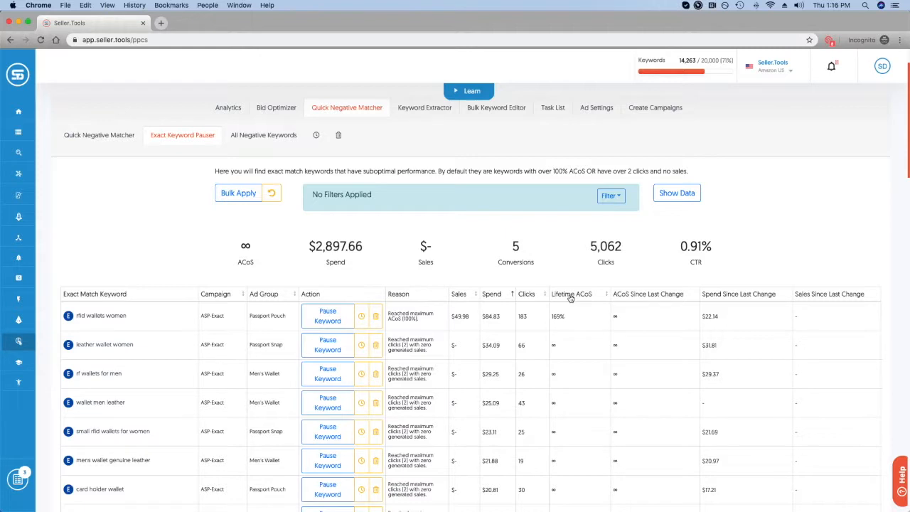
Pause the exact match keyword "rfid wallets women" and undo the pause.
click(326, 316)
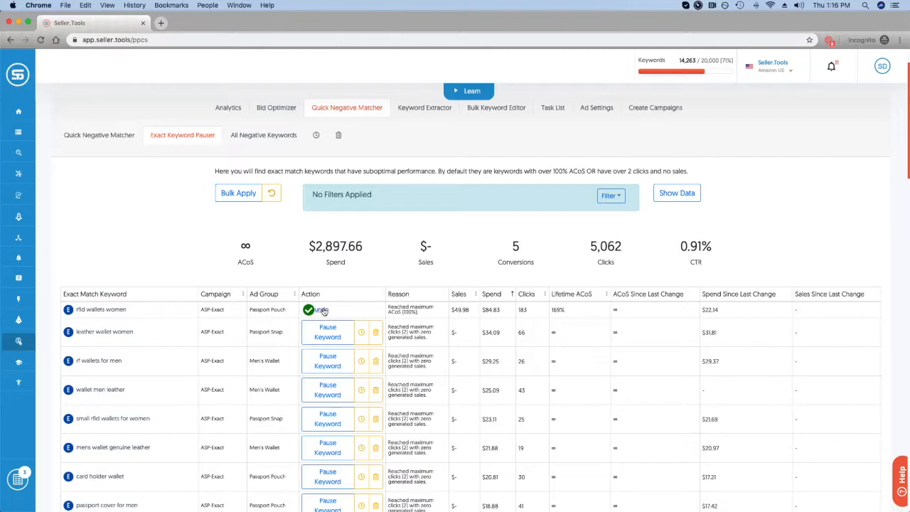
click(323, 310)
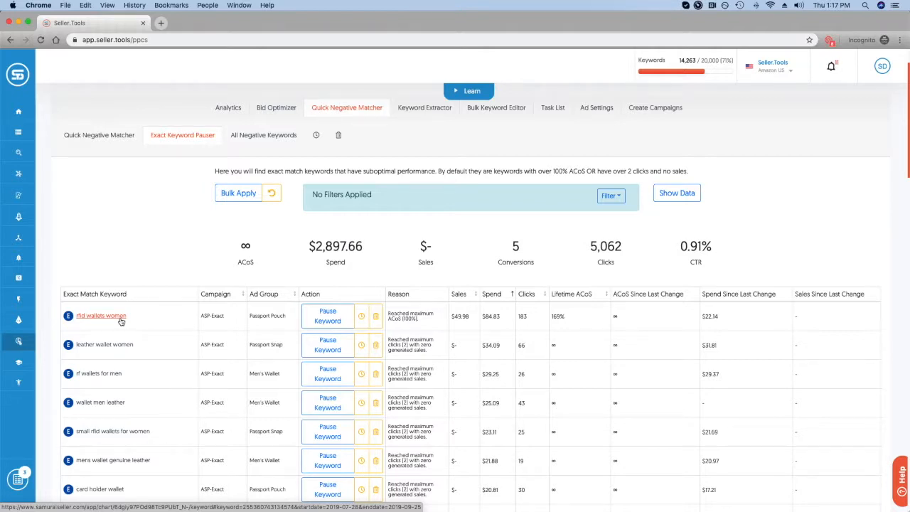
View all negative keywords and check what the Exclude Isolation Keywords option does.
click(271, 142)
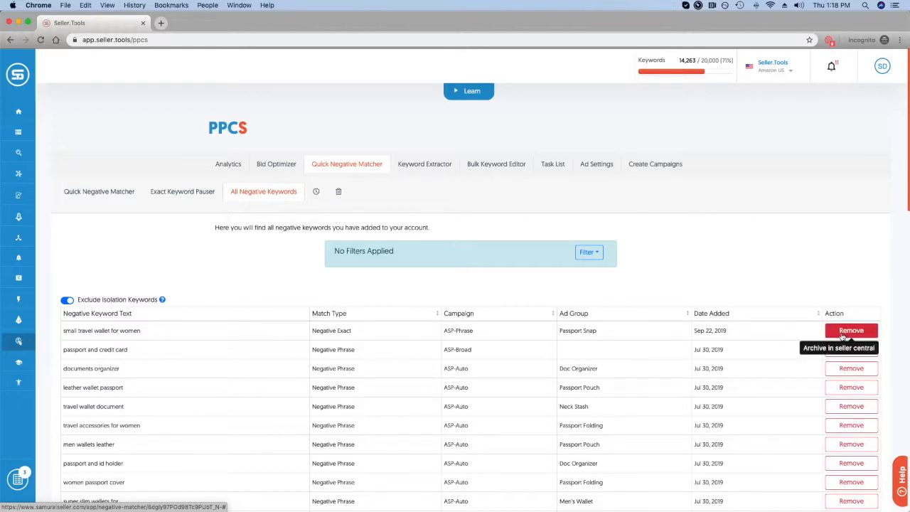
click(67, 298)
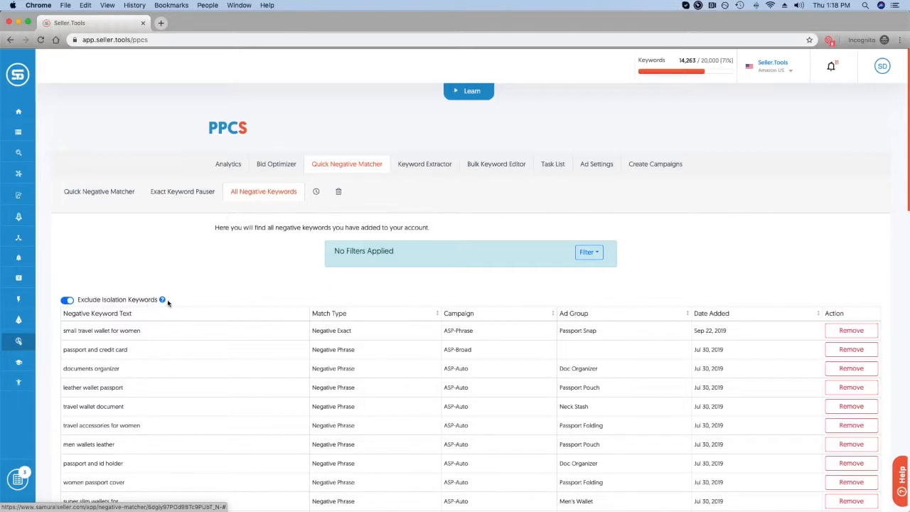
mouse_move(163, 301)
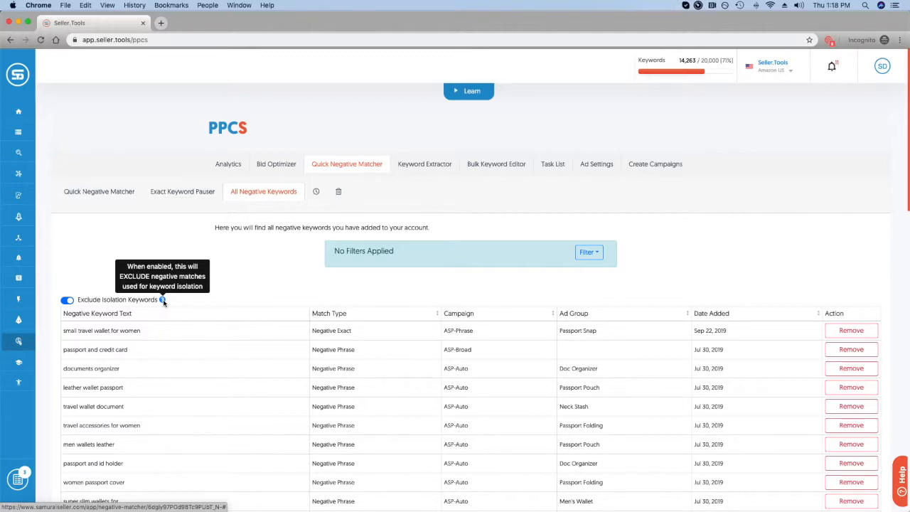
click(67, 302)
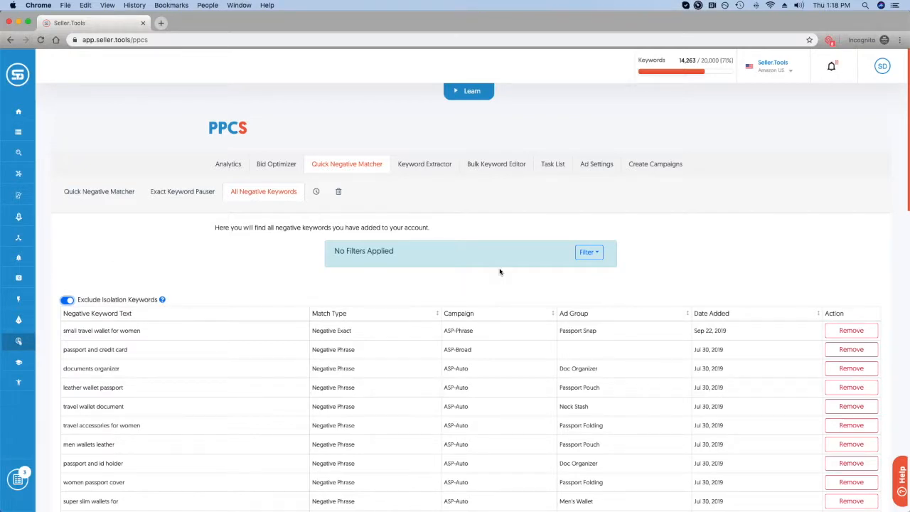
Check the filter options for negative keywords and look through the list down to its page size options.
click(601, 254)
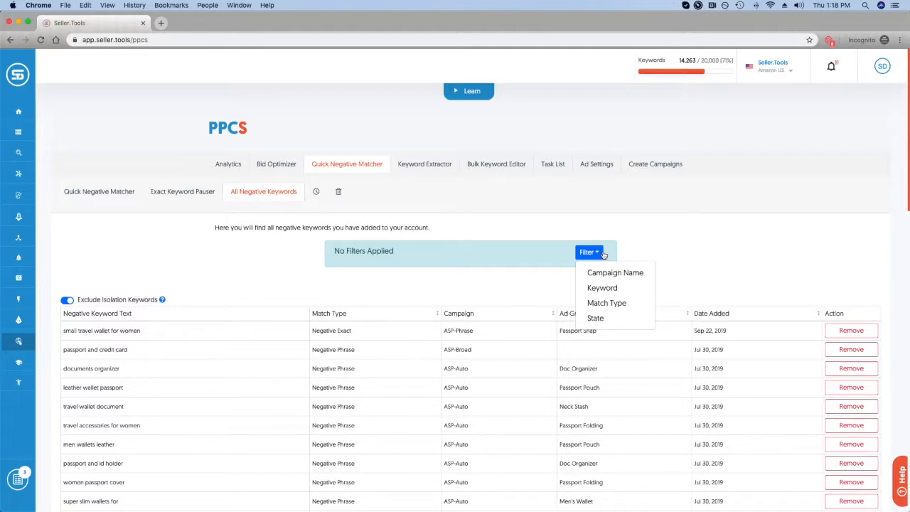
click(642, 236)
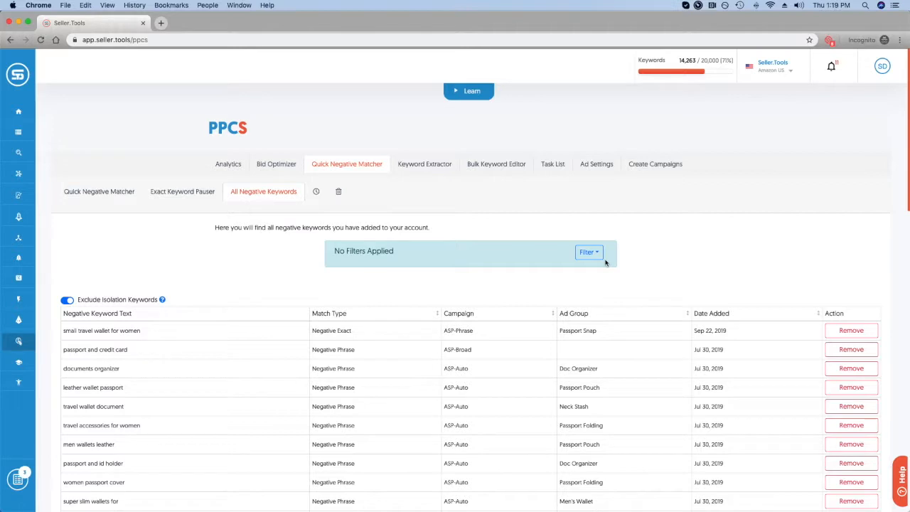
scroll(548, 343, down, 10)
scroll(547, 342, down, 5)
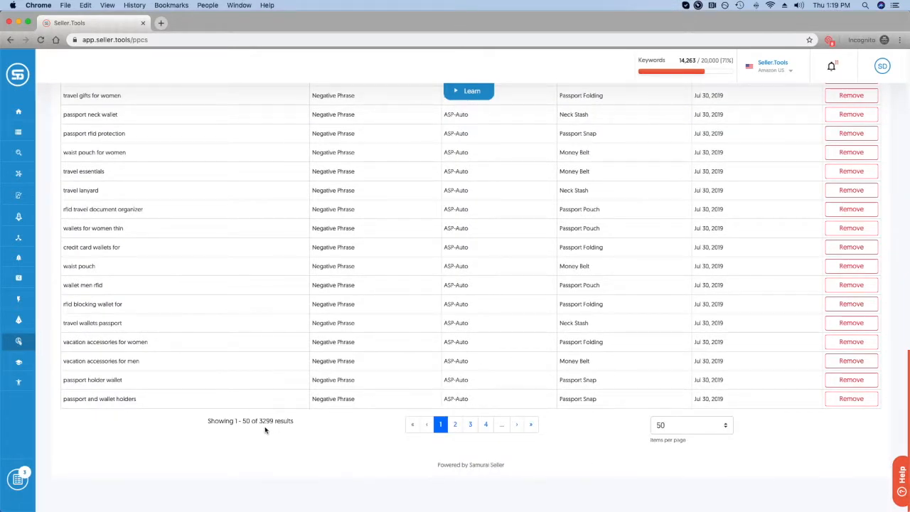
click(657, 425)
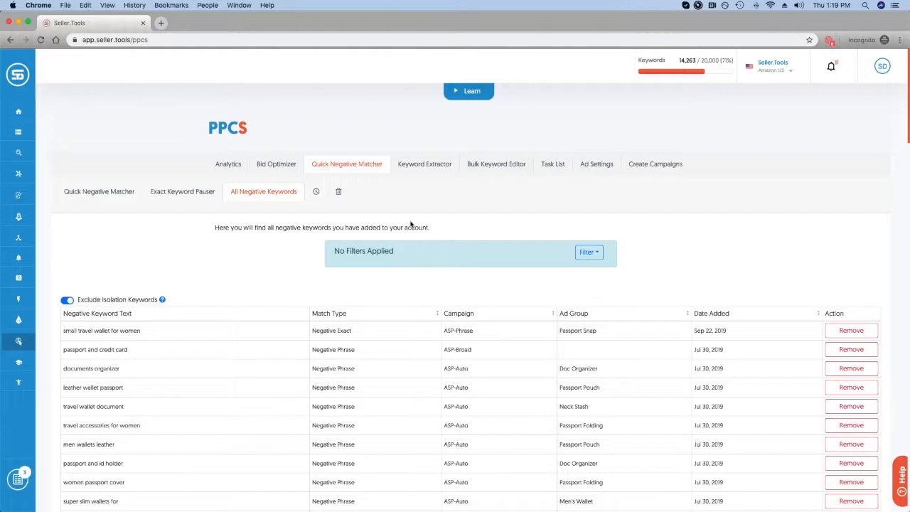
Review the snoozed suggestions and the deleted suggestions.
click(323, 192)
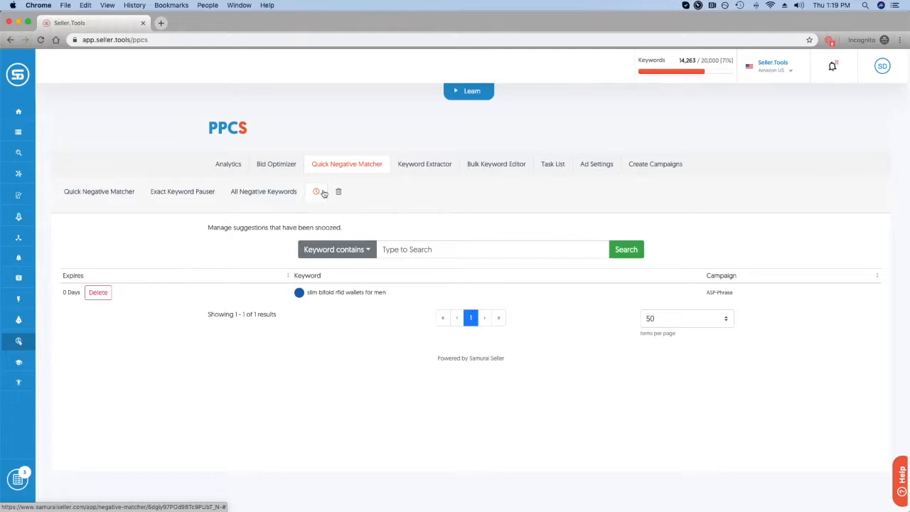
click(324, 193)
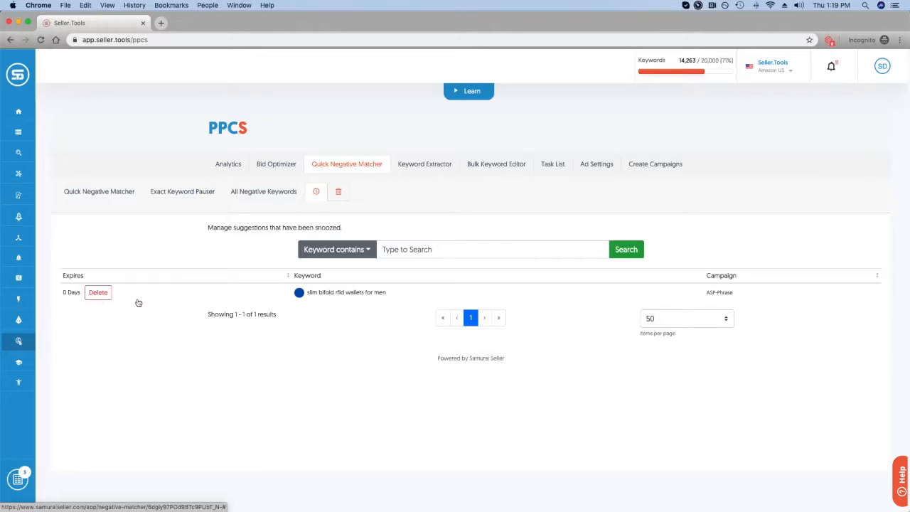
click(338, 192)
Return to the Quick Negative Matcher search terms and review its settings for cost, clicks, ACoS and recent days ignored.
click(120, 192)
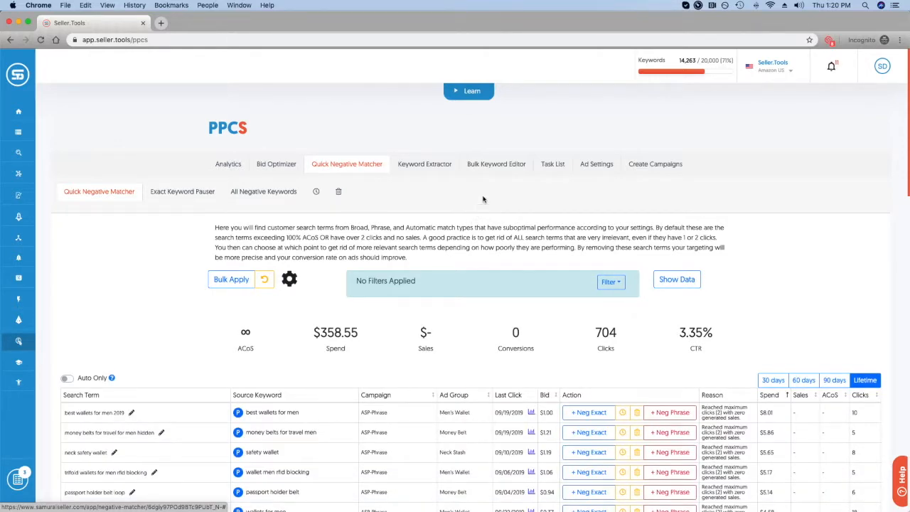
scroll(498, 226, down, 1)
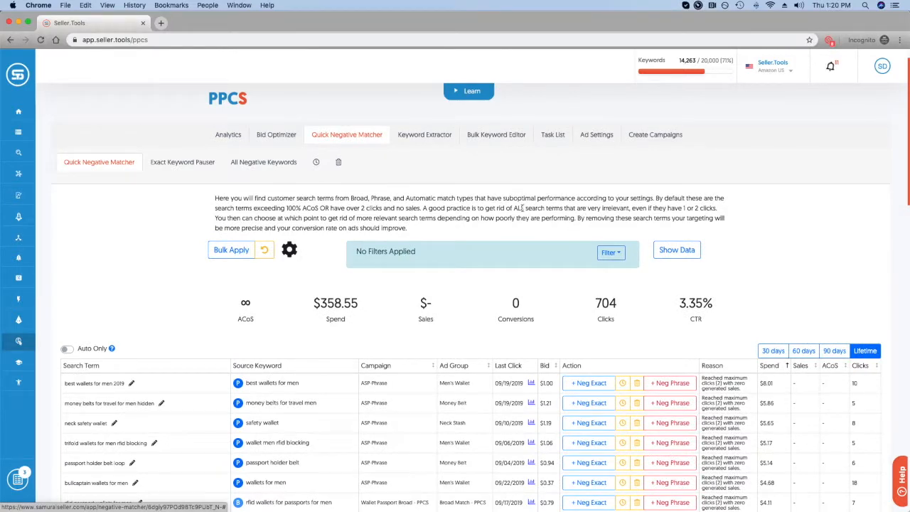
click(290, 249)
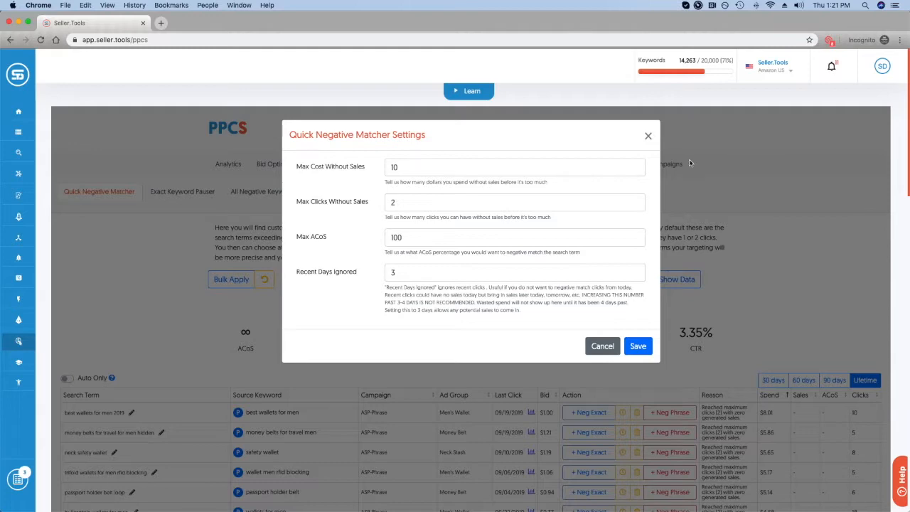
click(646, 136)
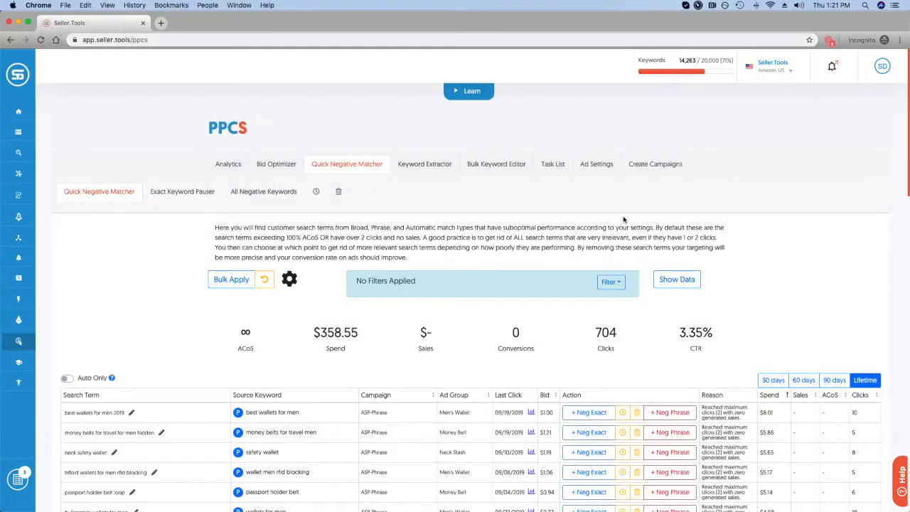